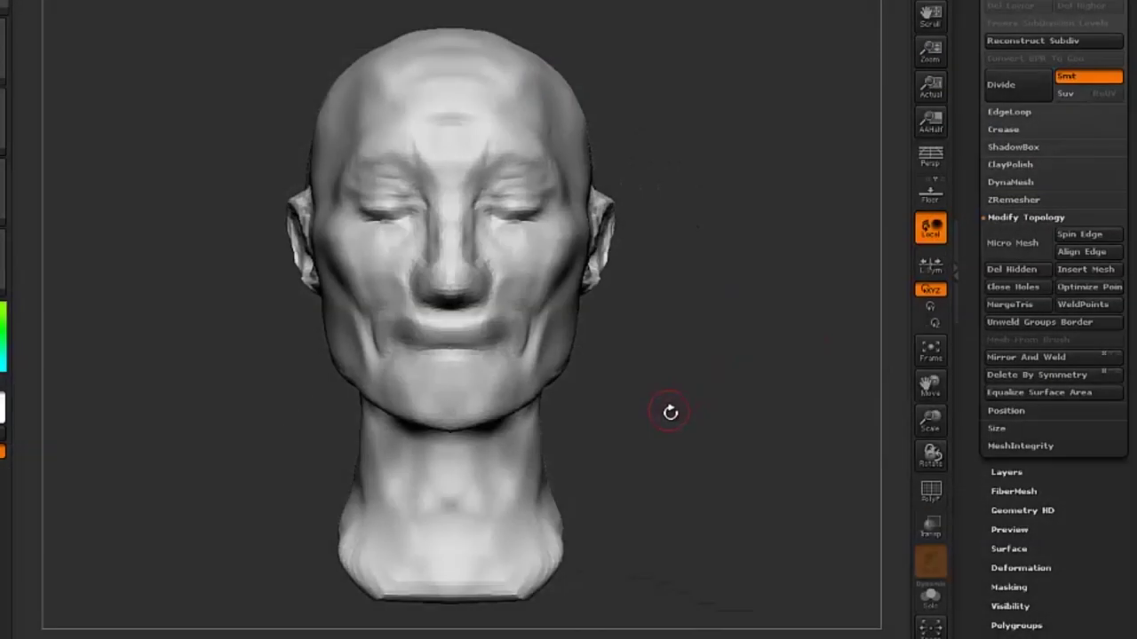
Step: Draw red strokes down the cheek and along the brow edge in three-quarter view
mouse_move(682, 417)
left_mouse_down()
mouse_move(748, 414)
mouse_move(693, 421)
left_mouse_up()
left_click_drag(710, 406, 761, 425)
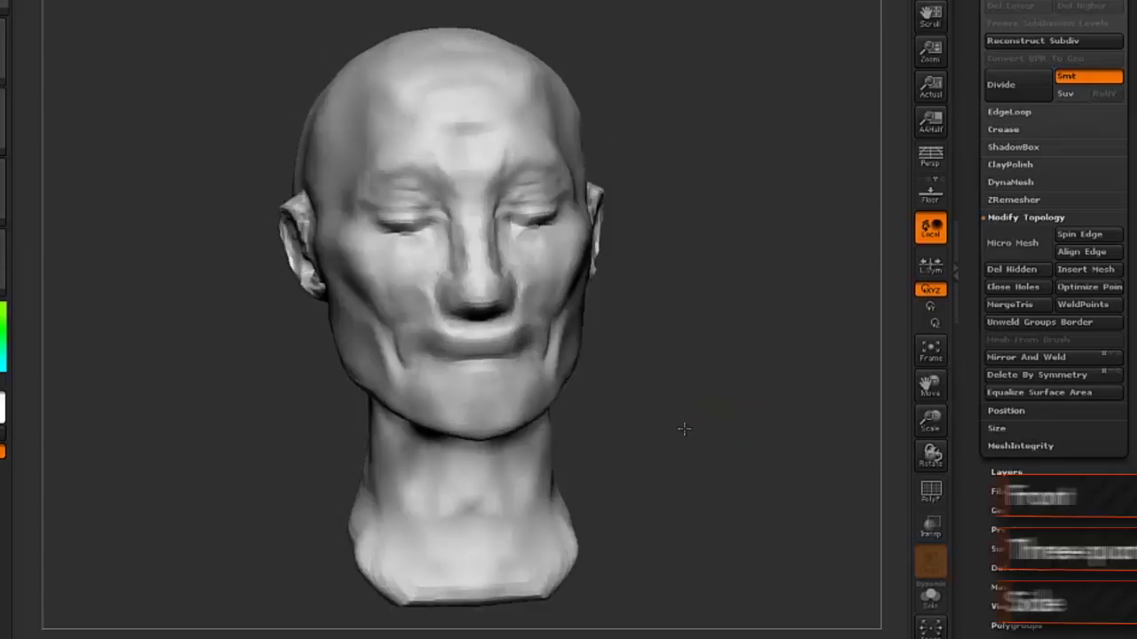
mouse_move(761, 424)
left_mouse_down()
mouse_move(672, 417)
mouse_move(711, 393)
mouse_move(767, 411)
mouse_move(766, 396)
mouse_move(664, 373)
mouse_move(618, 338)
left_mouse_up()
key("alt+a")
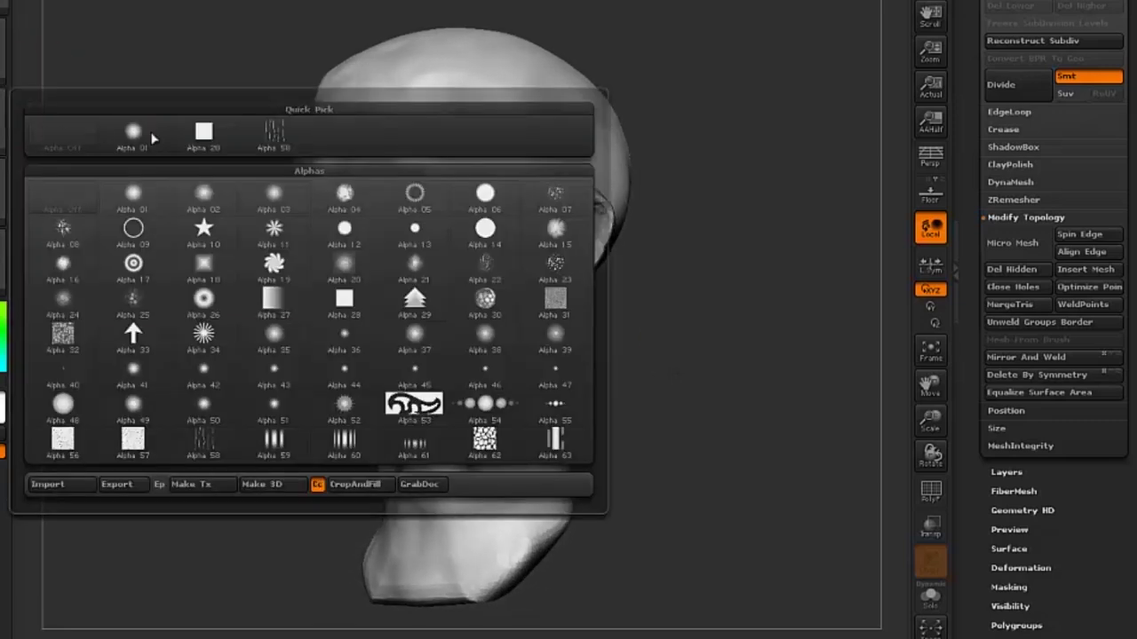
left_click(152, 135)
left_click_drag(204, 205, 264, 226)
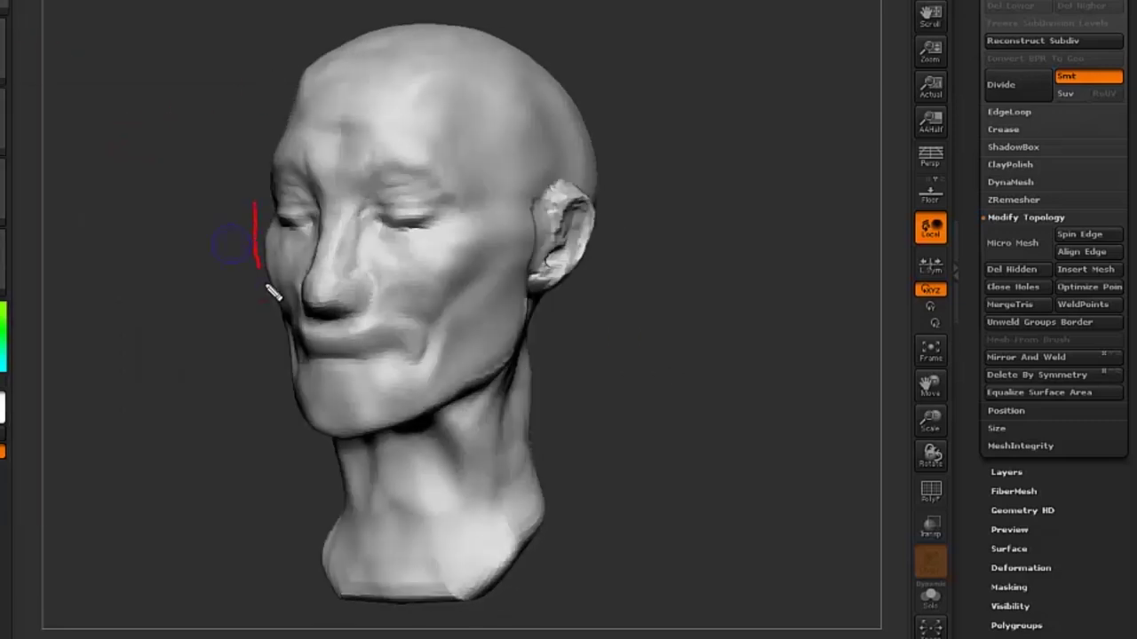
left_click_drag(273, 294, 294, 372)
left_click_drag(248, 161, 259, 233)
Step: Clear the marks, turn through profile and top views, and sketch a red curve across the lower face
left_click_drag(185, 241, 200, 215)
left_click_drag(579, 290, 598, 308)
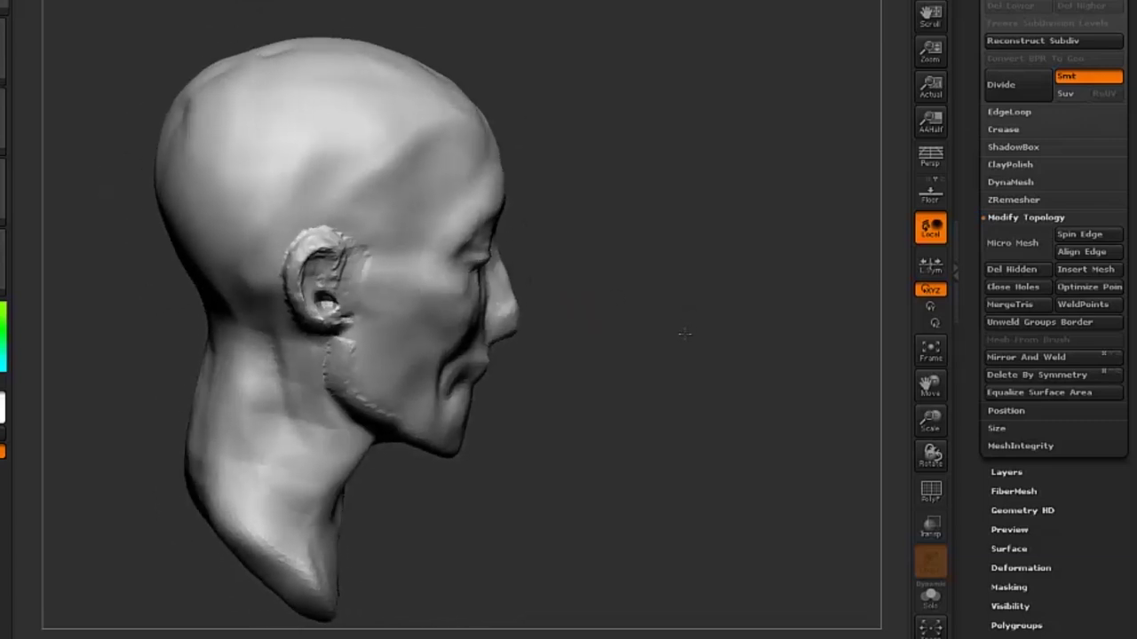
mouse_move(599, 308)
left_mouse_down()
mouse_move(649, 287)
mouse_move(611, 272)
left_mouse_up()
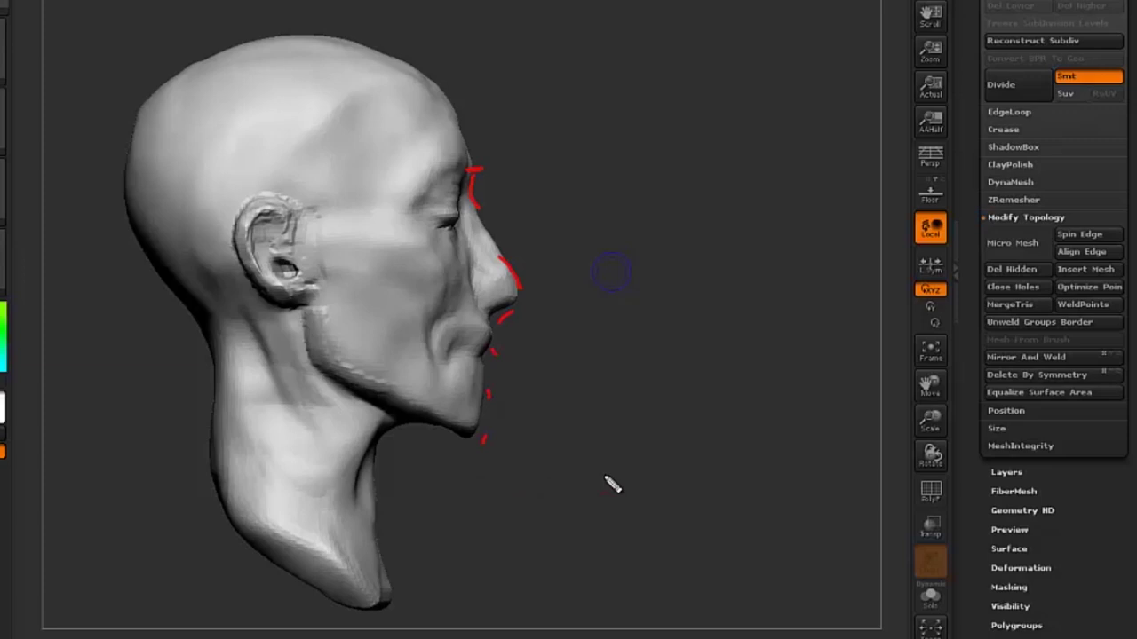
left_click_drag(613, 484, 595, 171)
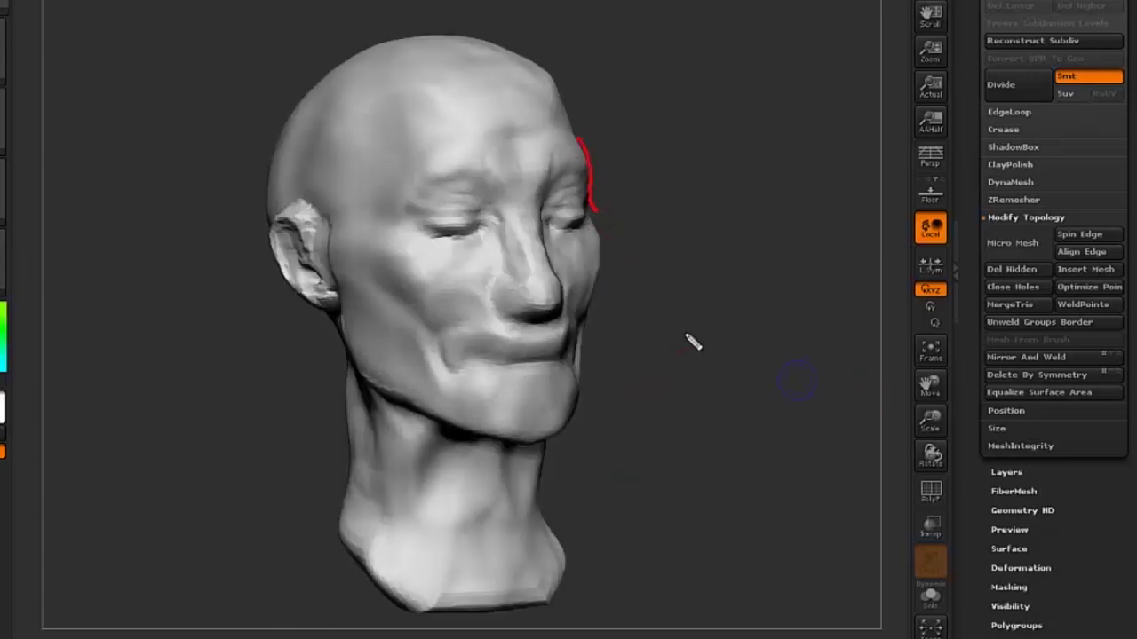
mouse_move(692, 342)
left_mouse_down()
mouse_move(748, 336)
mouse_move(720, 298)
left_mouse_up()
mouse_move(600, 207)
left_mouse_down()
mouse_move(573, 235)
mouse_move(511, 265)
mouse_move(435, 255)
mouse_move(544, 257)
mouse_move(471, 264)
mouse_move(484, 268)
left_mouse_up()
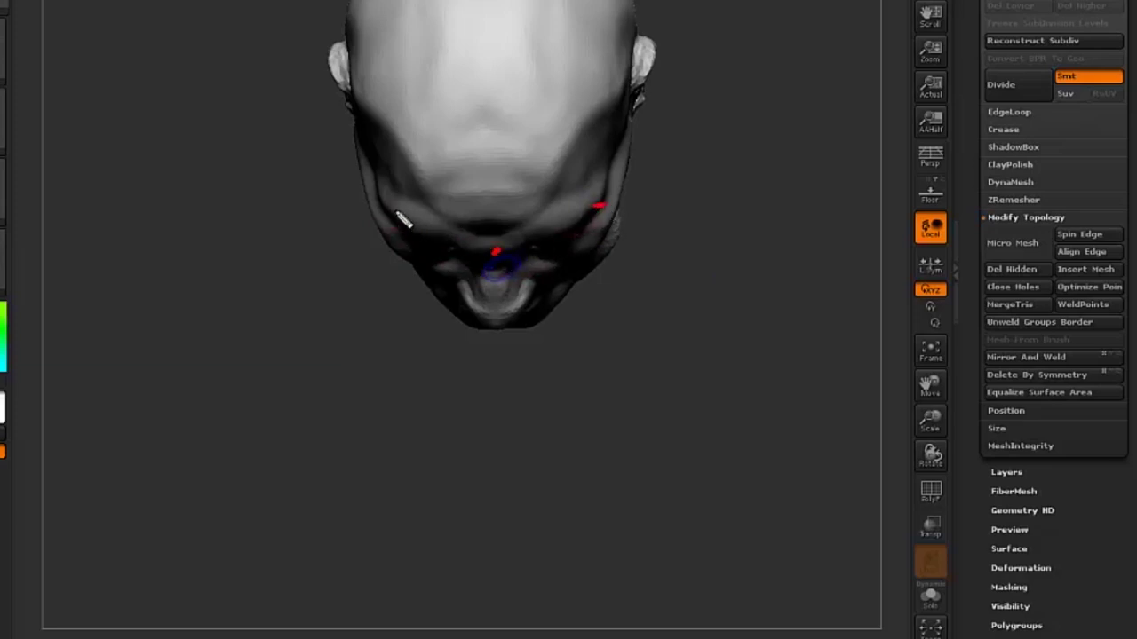
Step: From above, draw red curves along the right cheek, left cheek and right jaw
left_click_drag(601, 215, 565, 245)
left_click_drag(423, 246, 465, 250)
mouse_move(575, 290)
left_mouse_down()
mouse_move(604, 269)
mouse_move(430, 250)
left_mouse_up()
left_click_drag(391, 209, 396, 240)
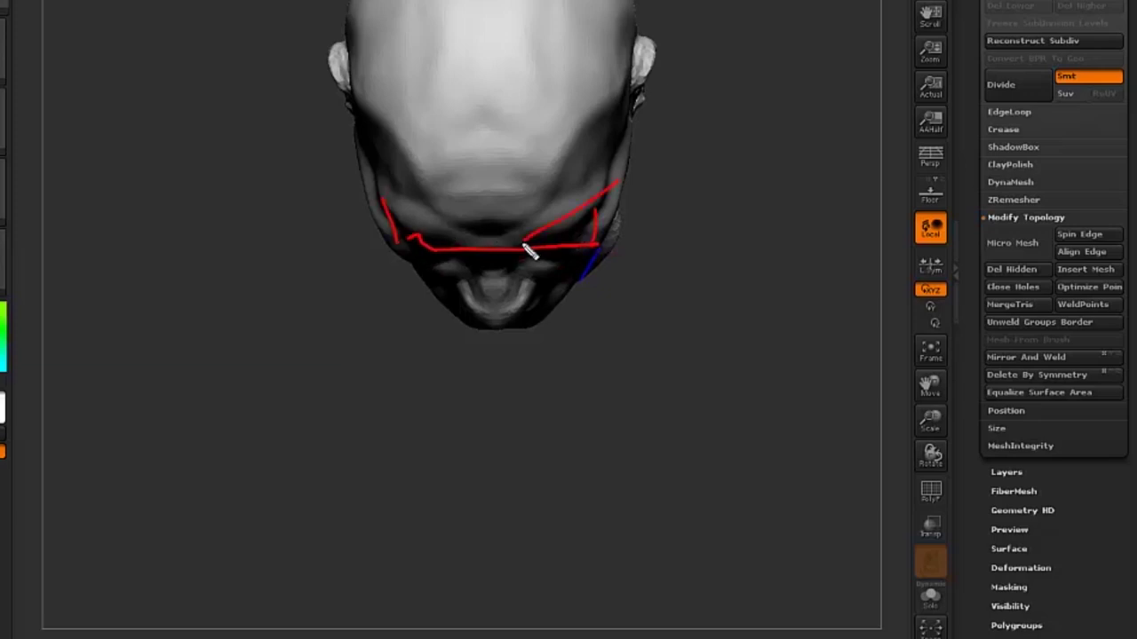
Step: Clear the marks, then circle the cheekbone and line the face's side in three-quarter view
mouse_move(521, 254)
left_mouse_down()
mouse_move(711, 377)
mouse_move(693, 361)
mouse_move(692, 385)
mouse_move(708, 384)
mouse_move(684, 380)
left_mouse_up()
left_click_drag(393, 230, 452, 318)
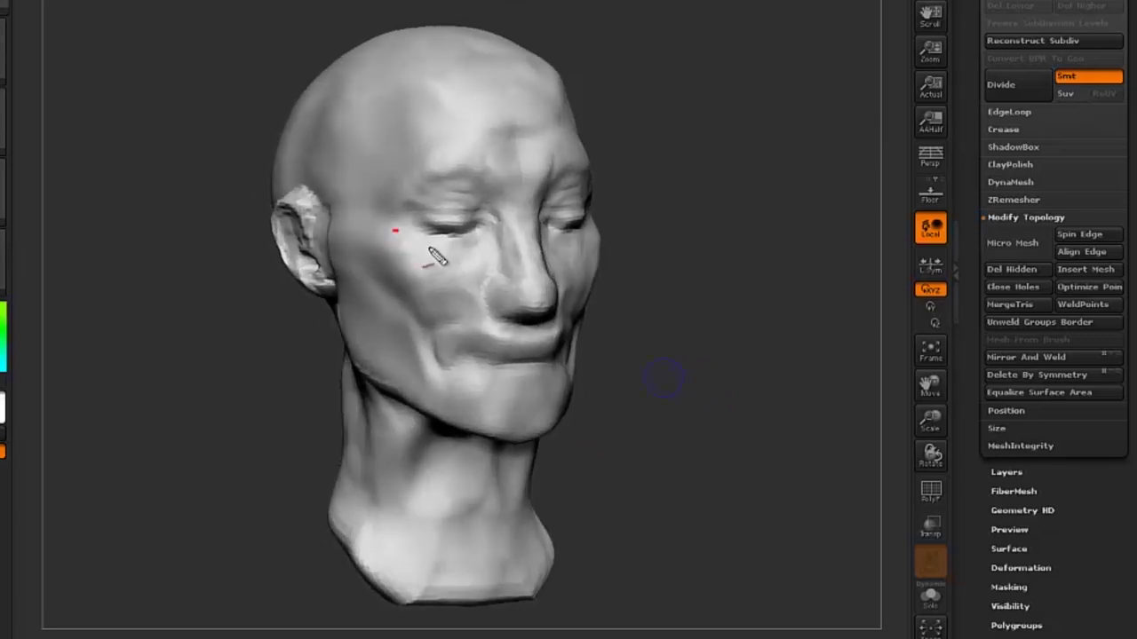
left_click_drag(386, 286, 393, 232)
left_click_drag(579, 307, 602, 235)
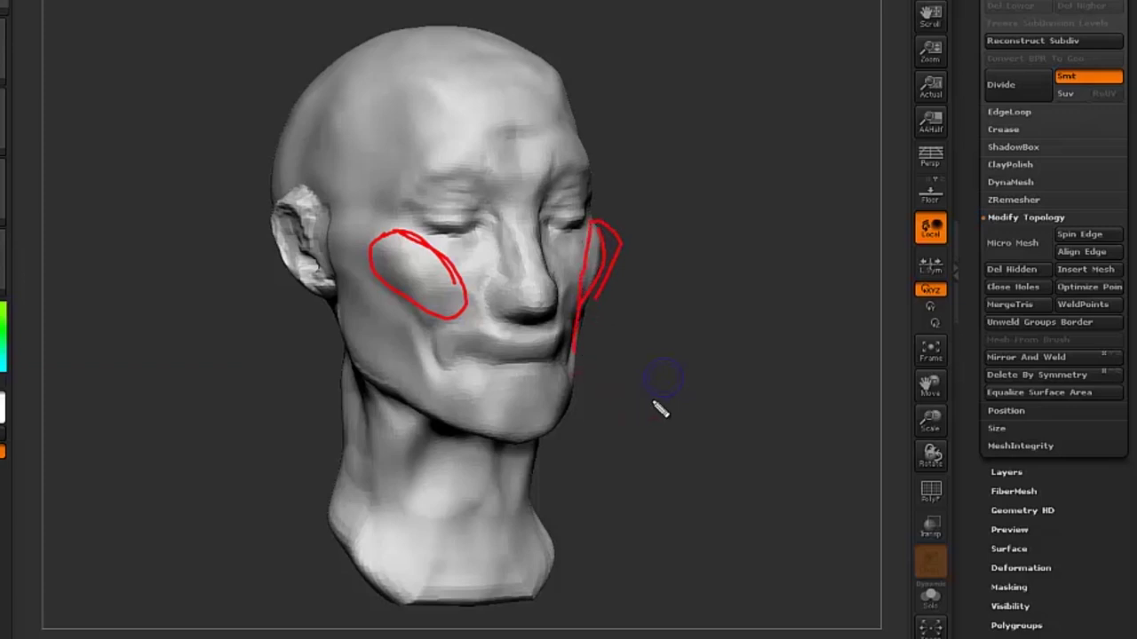
mouse_move(660, 408)
left_mouse_down()
mouse_move(731, 363)
mouse_move(788, 401)
mouse_move(755, 387)
mouse_move(844, 317)
left_mouse_up()
Step: Turn off Local rotation and, from above, mark cheek lines beside the nose and under the left eye
left_click(931, 231)
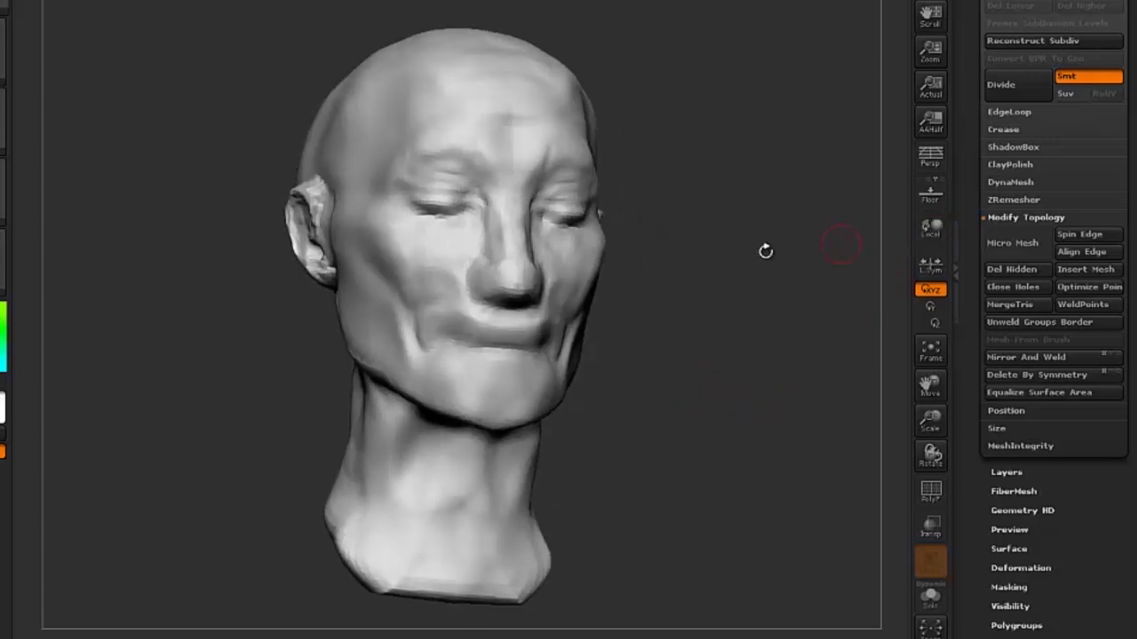
mouse_move(766, 251)
left_mouse_down()
mouse_move(734, 259)
mouse_move(733, 320)
mouse_move(731, 309)
mouse_move(708, 373)
left_mouse_up()
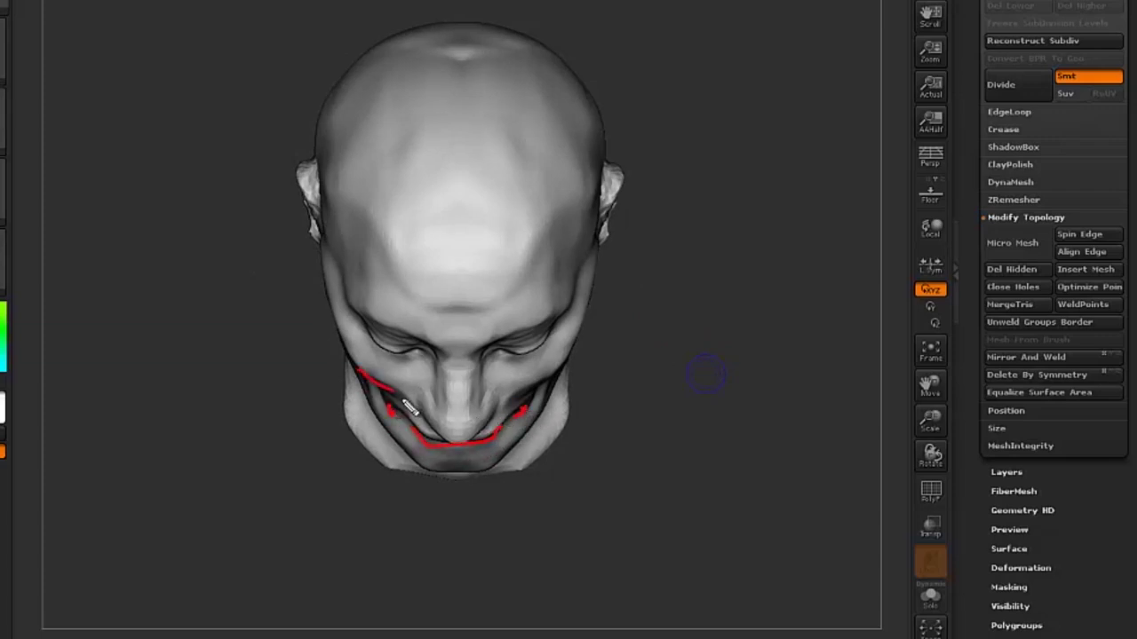
left_click_drag(553, 382, 531, 391)
left_click_drag(432, 389, 411, 400)
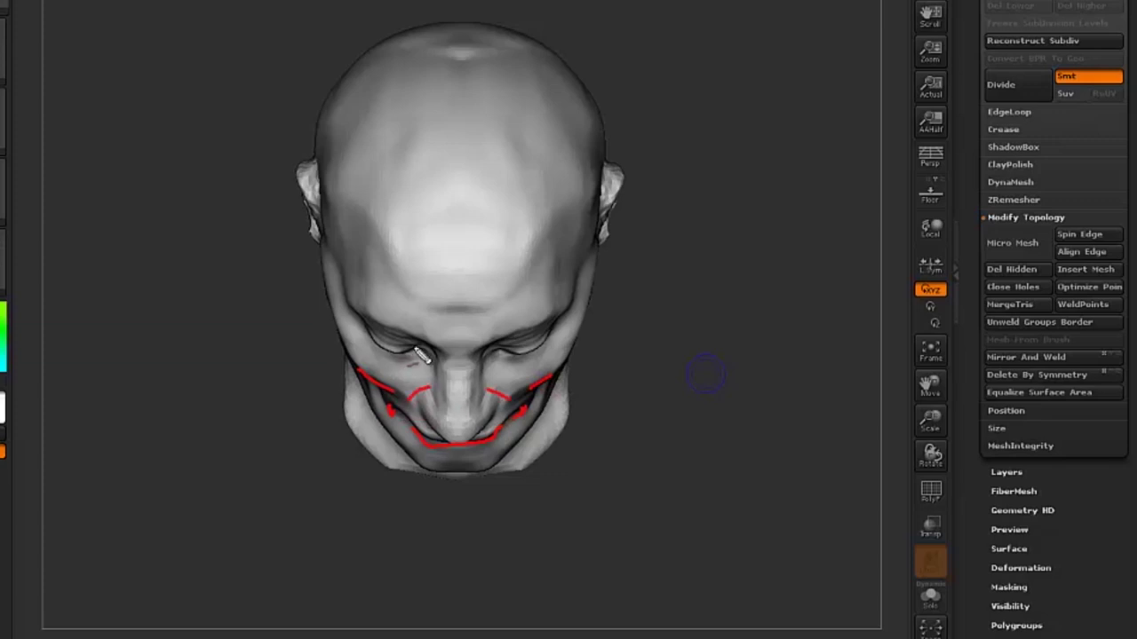
left_click_drag(410, 349, 371, 341)
Step: From below, mark red brow lines above the right and left eyes
left_click_drag(706, 375, 254, 216)
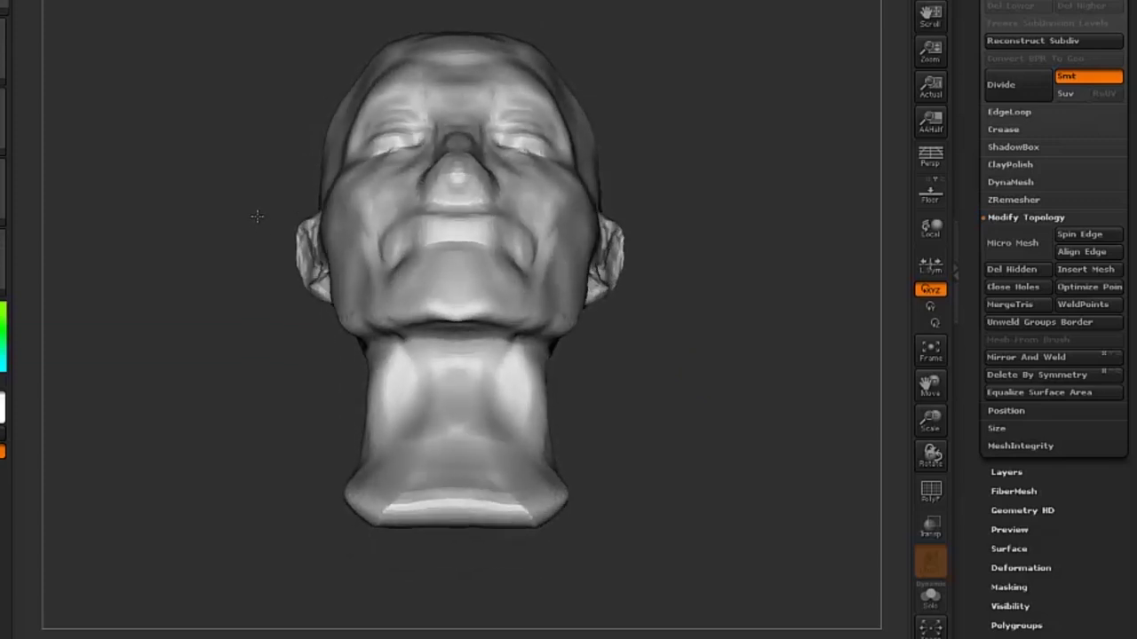
left_click_drag(515, 118, 487, 132)
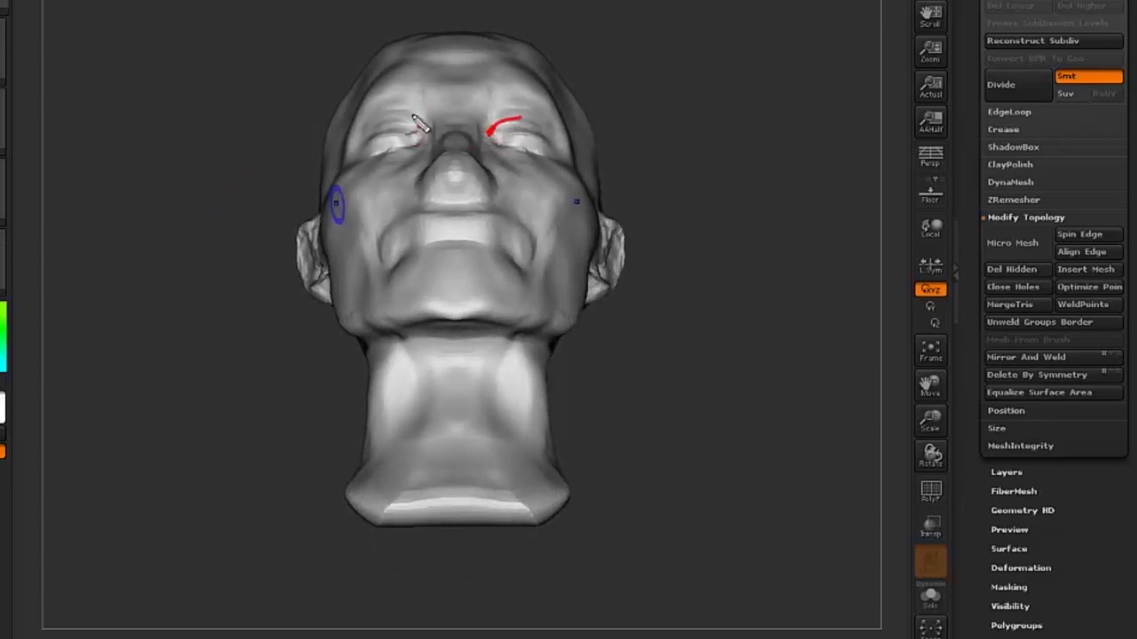
left_click_drag(417, 125, 383, 134)
mouse_move(198, 275)
left_mouse_down()
mouse_move(220, 283)
mouse_move(195, 241)
left_mouse_up()
left_click(266, 2)
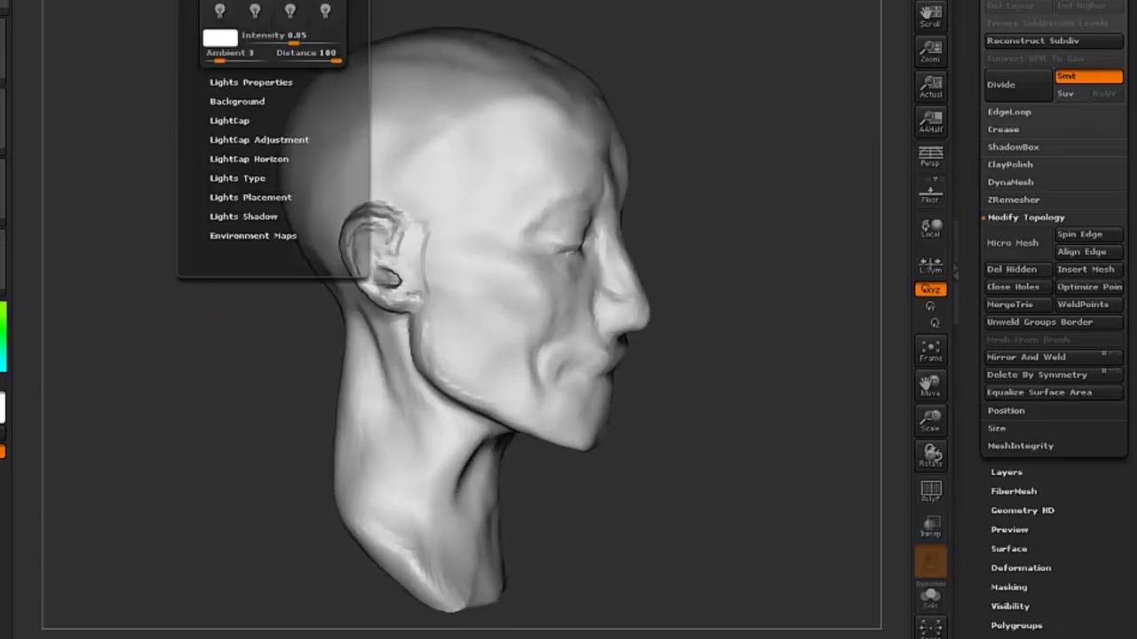
left_click_drag(773, 147, 745, 210)
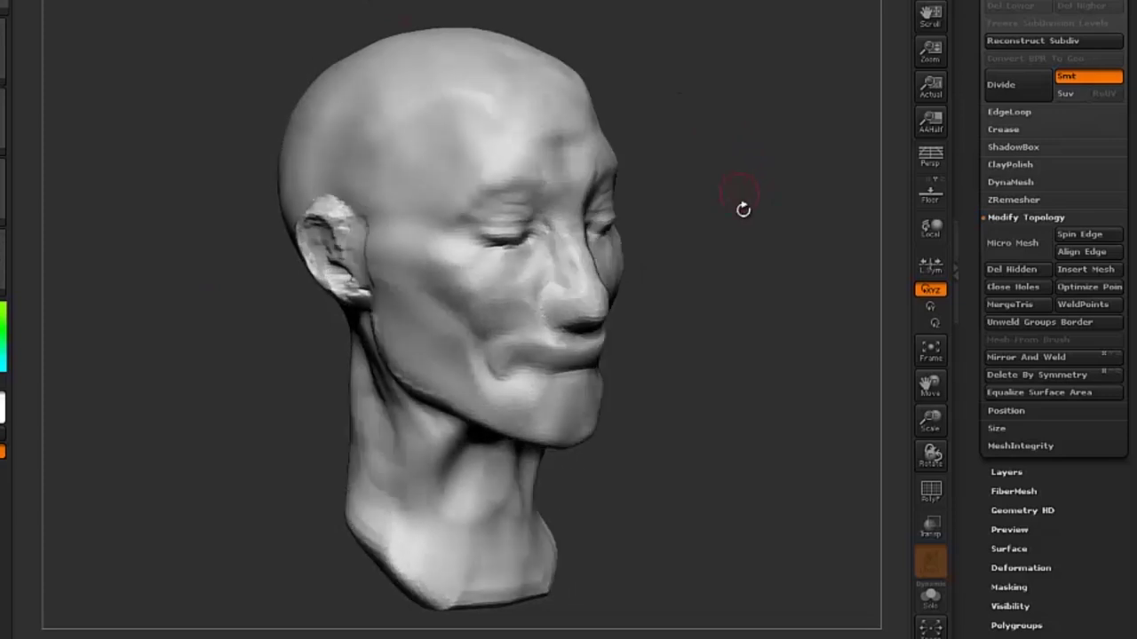
left_click(7, 133)
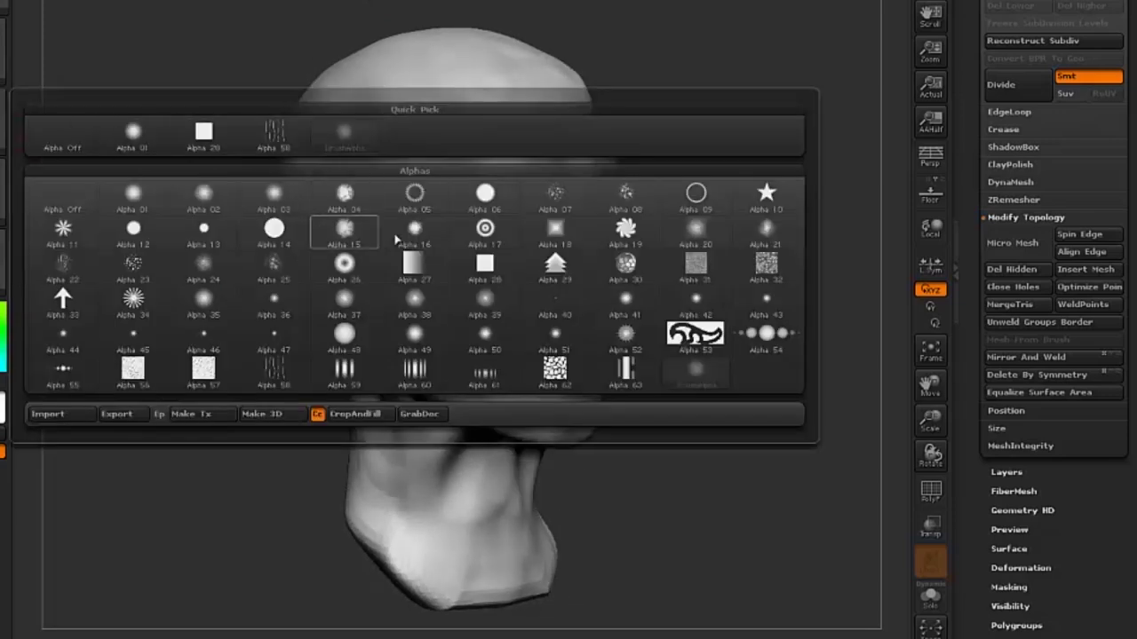
left_click(485, 267)
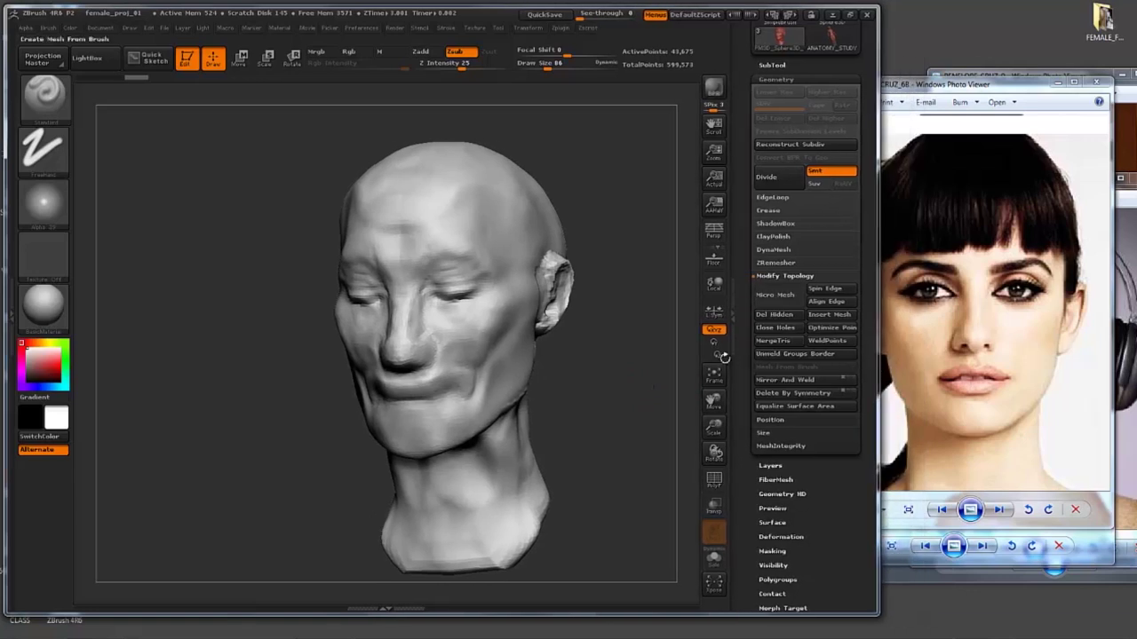
left_click_drag(649, 373, 605, 373)
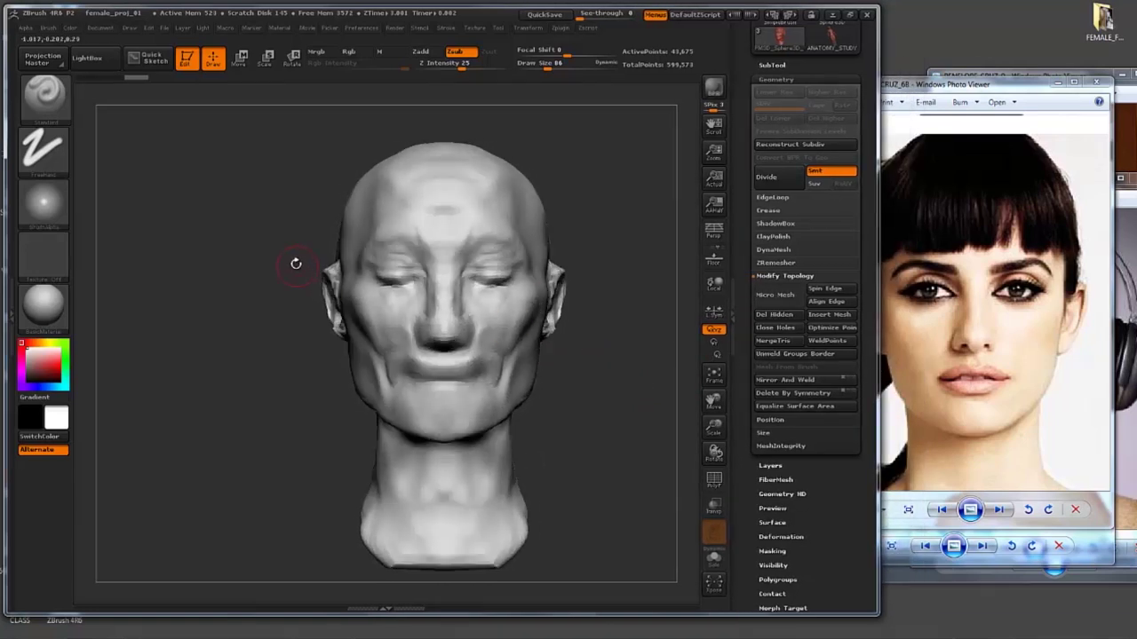